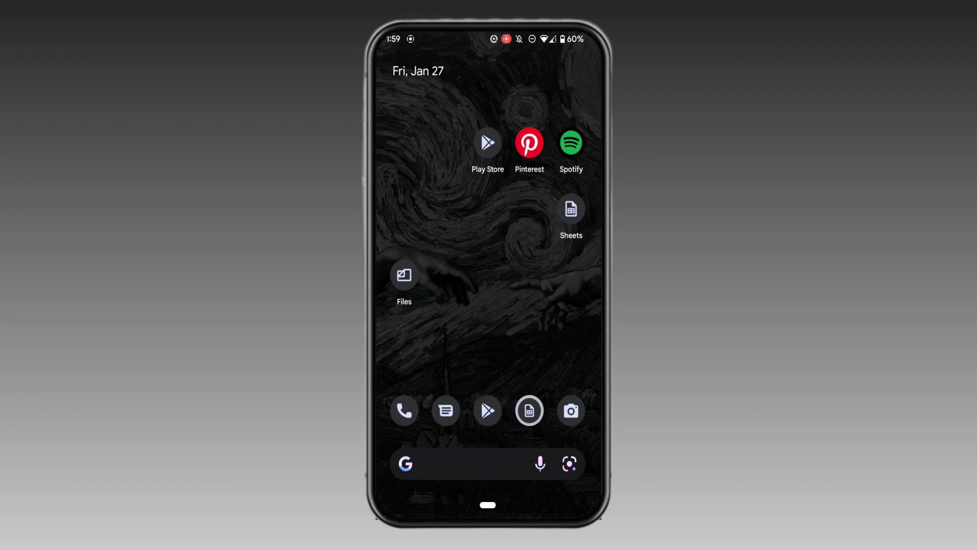
# Launch the Pi app and follow its menu's Pi Browser link to the Google Play listing.
pyautogui.moveTo(528, 410); pyautogui.dragTo(529, 229)
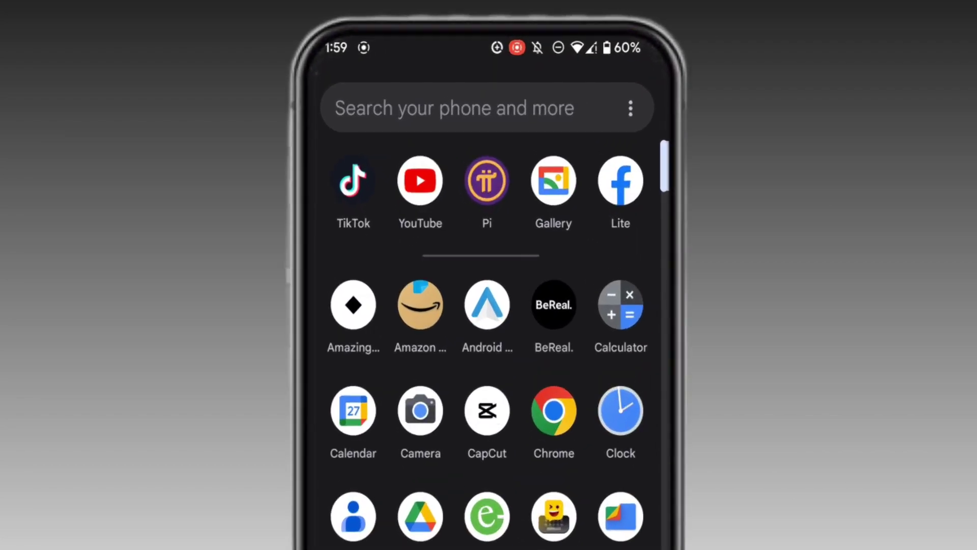
pyautogui.click(488, 182)
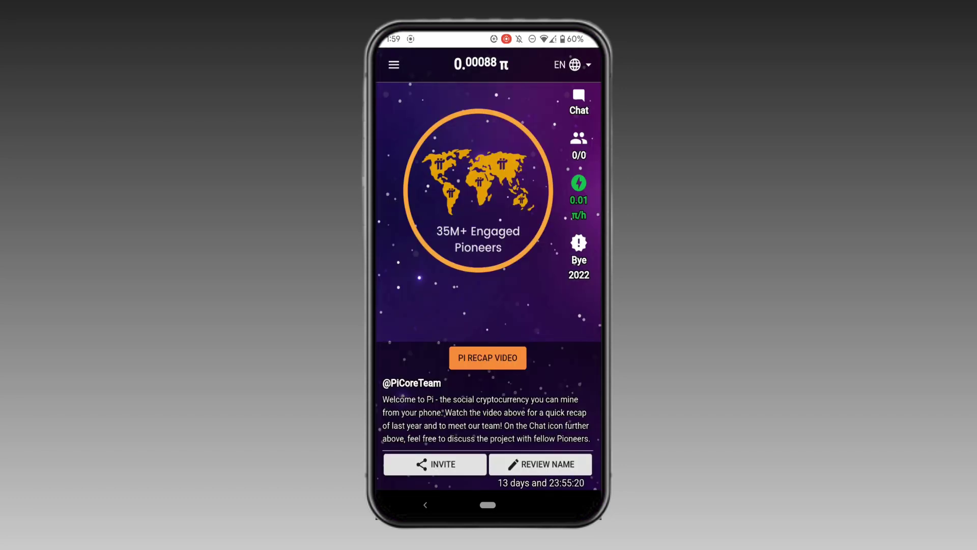
pyautogui.click(394, 65)
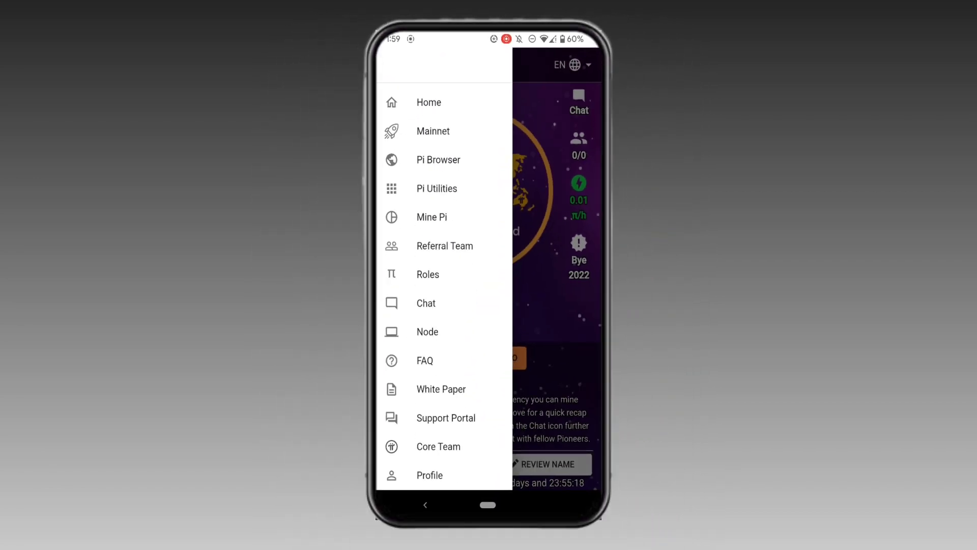
pyautogui.click(475, 160)
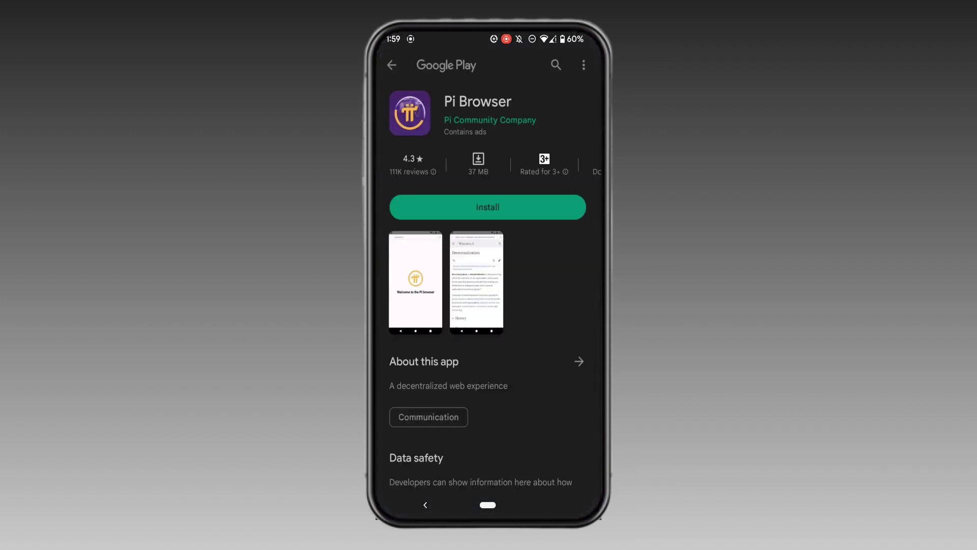
# Install Pi Browser from its Google Play listing, then return home to the app drawer.
pyautogui.click(519, 208)
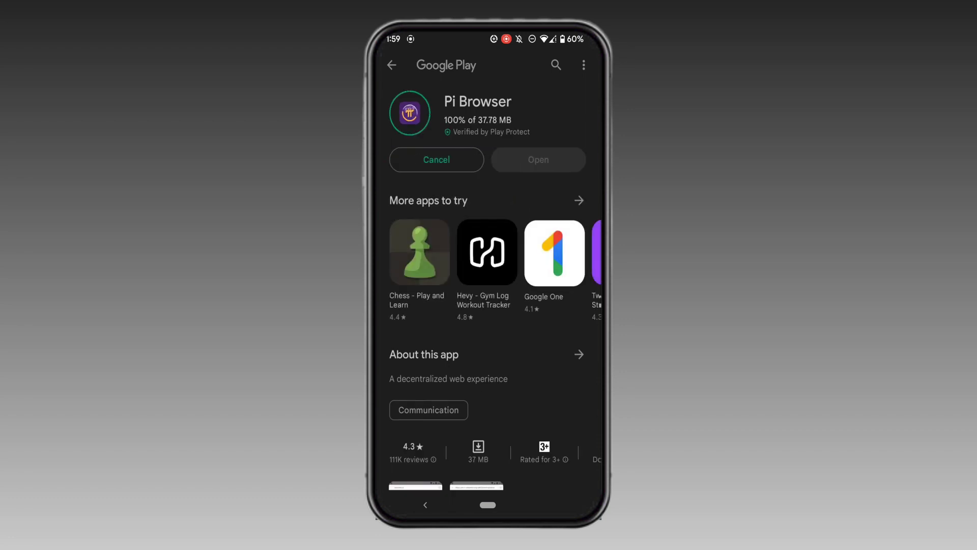
pyautogui.moveTo(487, 504); pyautogui.dragTo(487, 343)
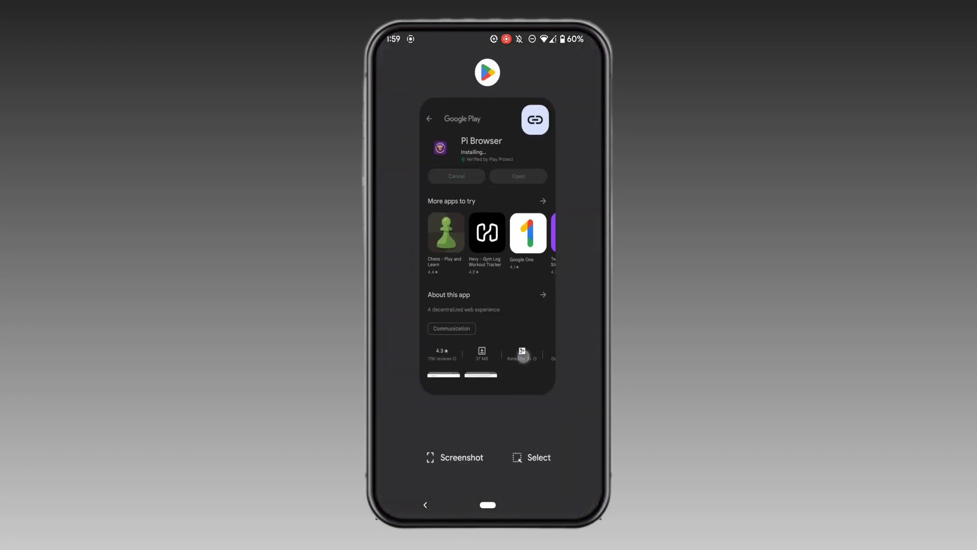
pyautogui.click(487, 244)
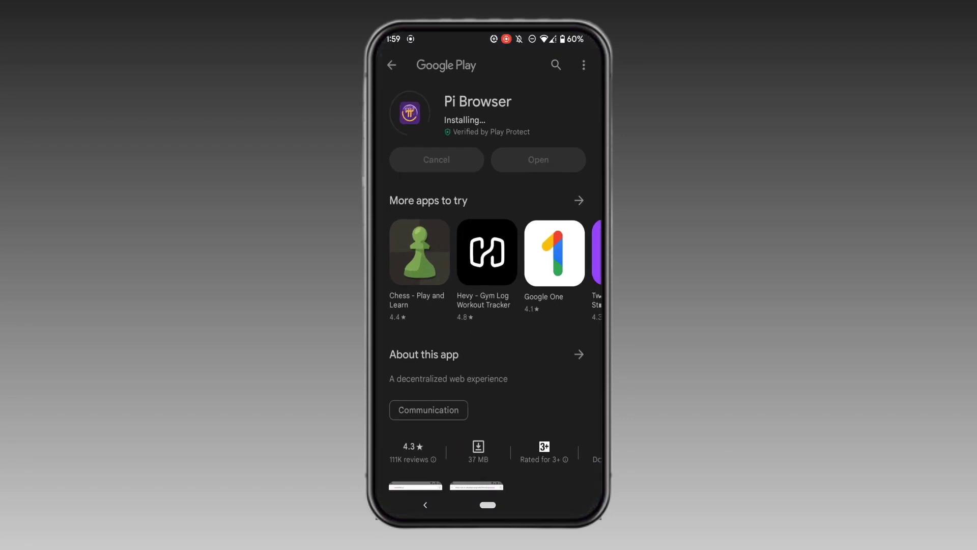
pyautogui.moveTo(487, 504); pyautogui.dragTo(488, 397)
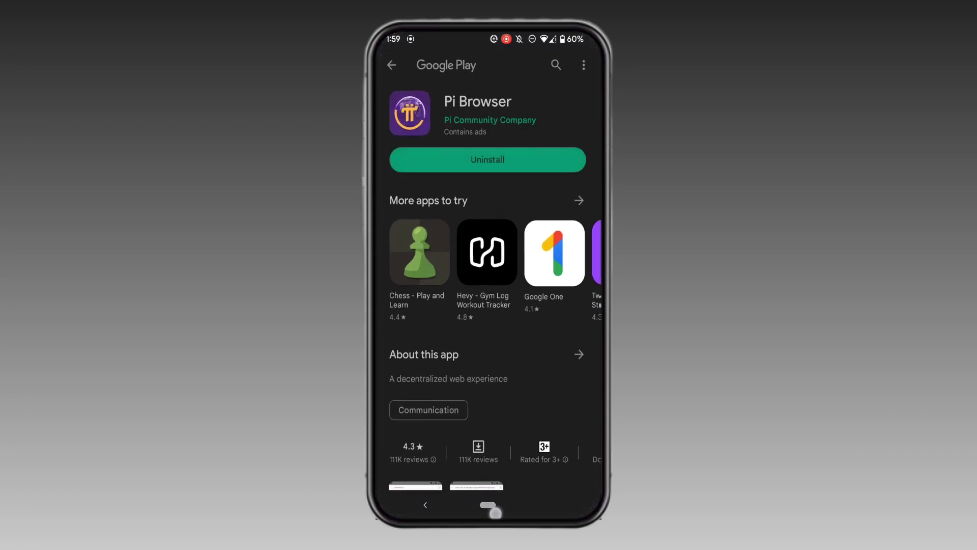
pyautogui.moveTo(487, 344); pyautogui.dragTo(487, 153)
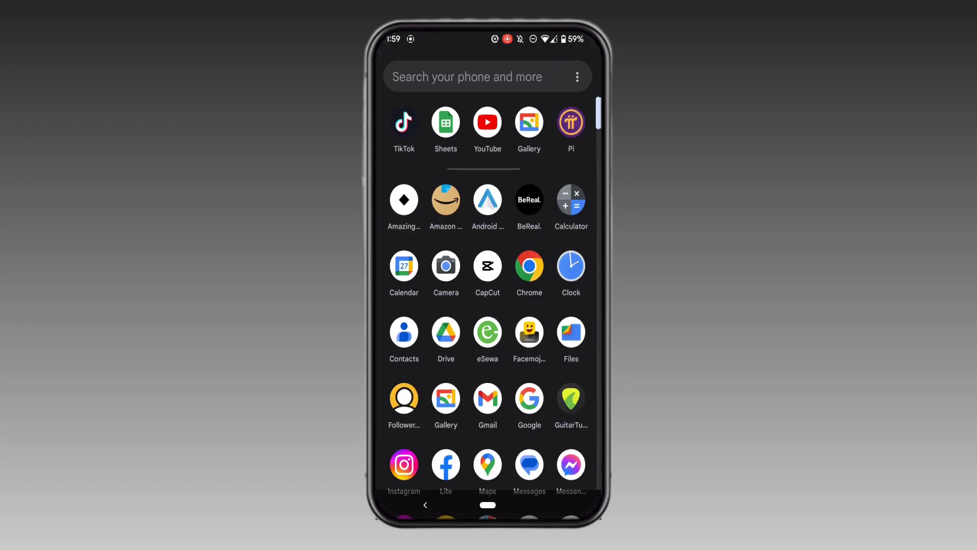
# Launch the Pi app and go to Pi Browser through its navigation menu.
pyautogui.click(572, 122)
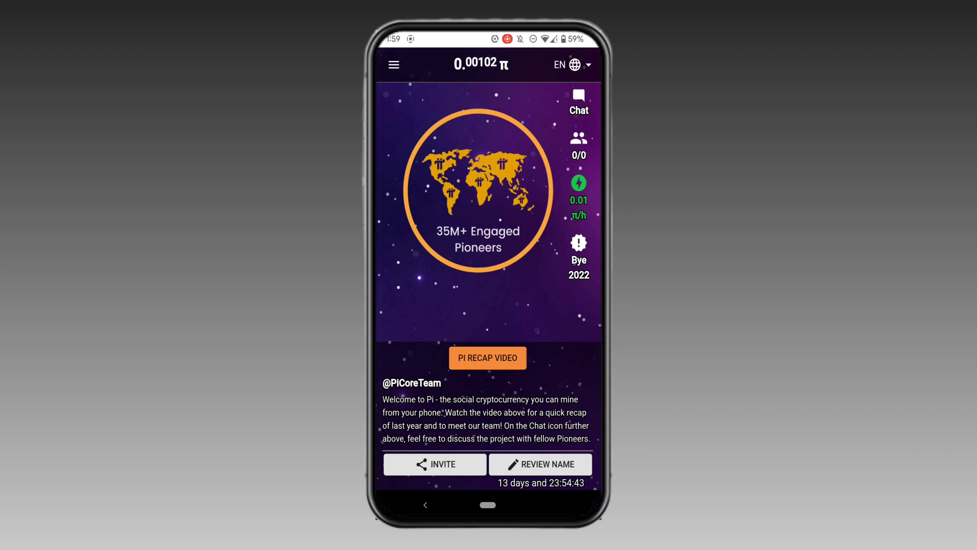
pyautogui.click(394, 64)
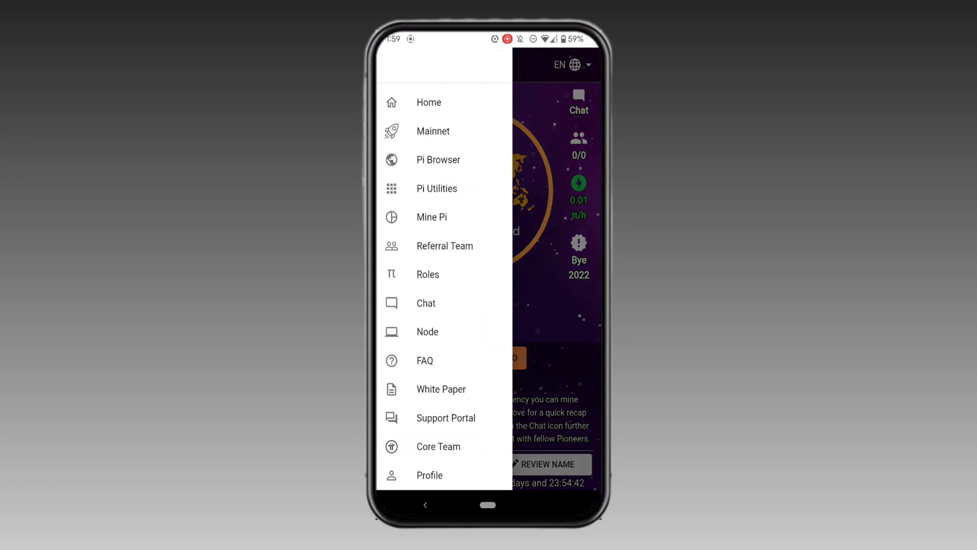
pyautogui.click(438, 159)
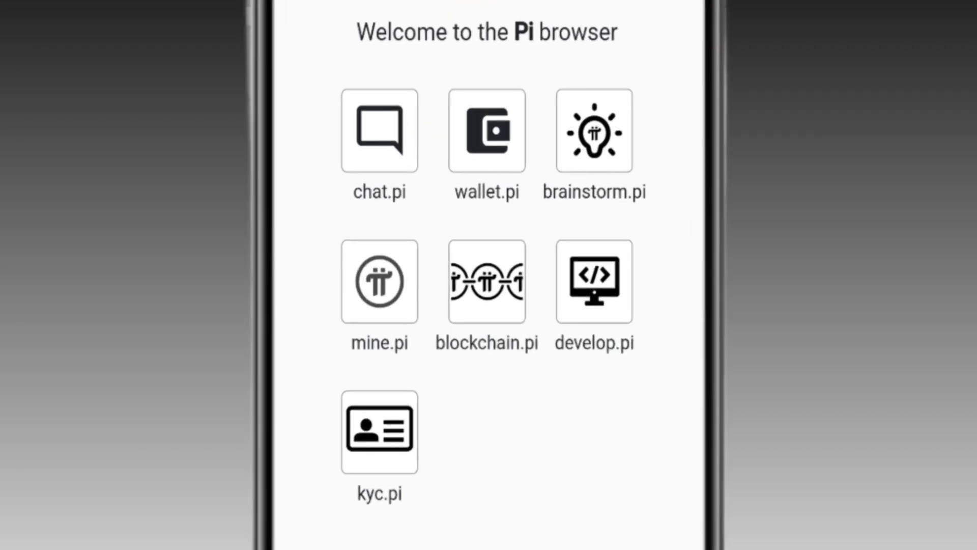
# Generate a brand new wallet from the wallet.pi app.
pyautogui.click(498, 136)
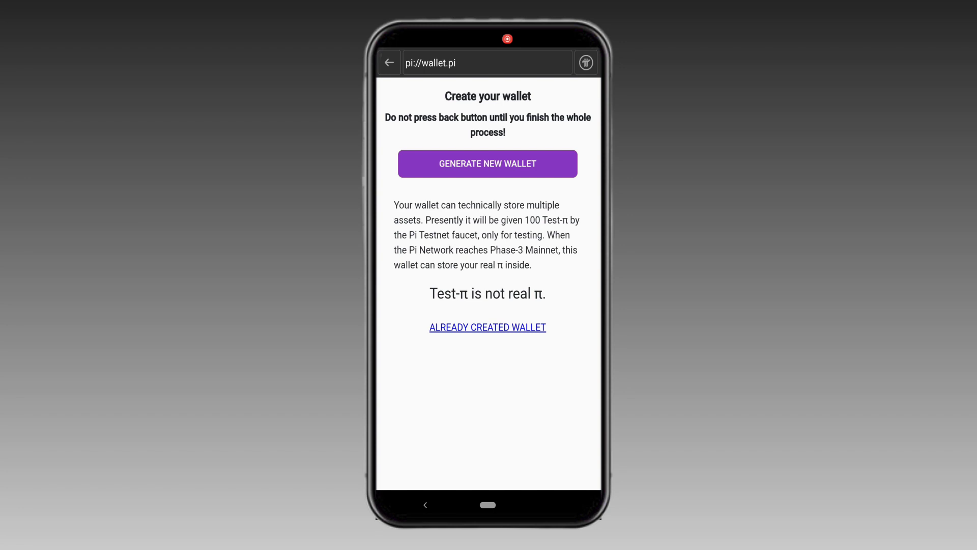
pyautogui.click(548, 163)
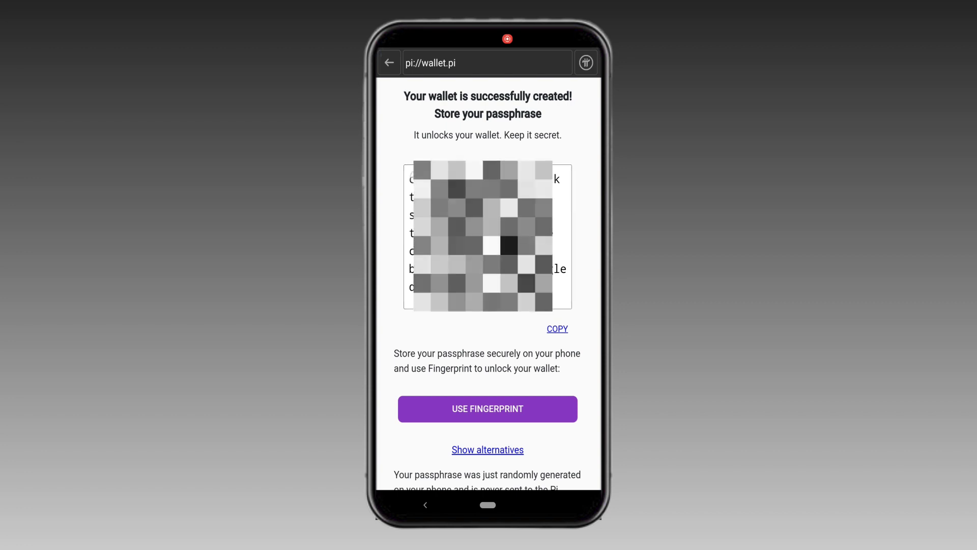
# Select the whole passphrase, dismiss the selection, and secure the wallet with fingerprint unlock.
pyautogui.click(428, 197)
pyautogui.click(475, 150)
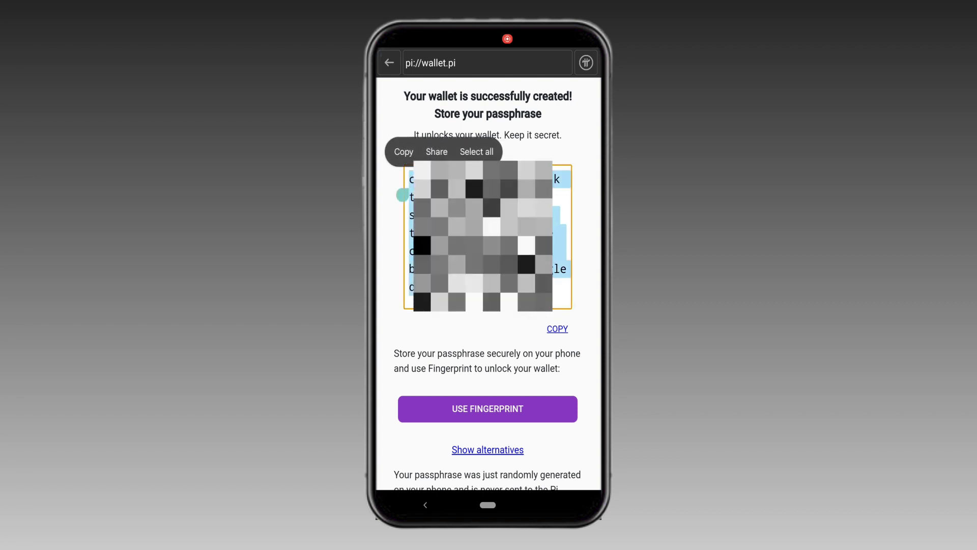
pyautogui.click(403, 151)
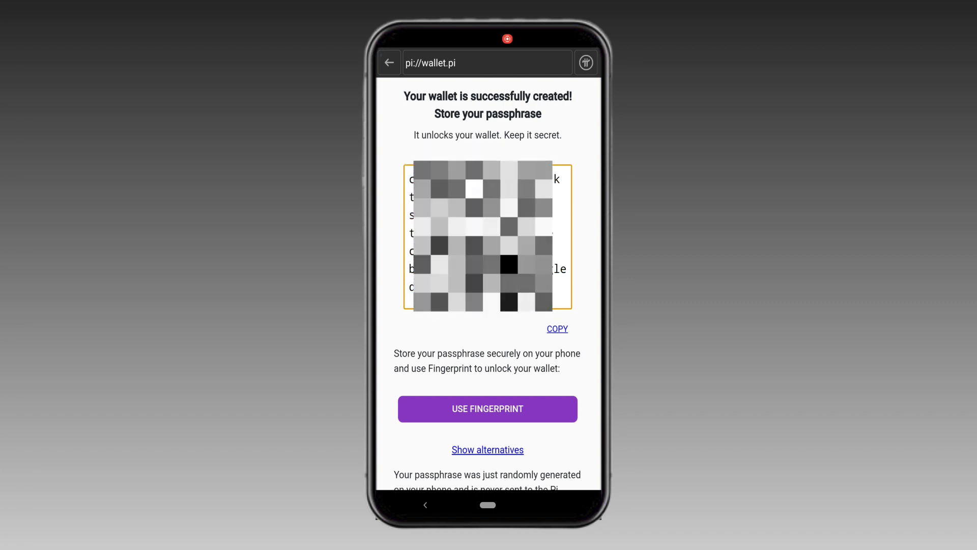
pyautogui.scroll(-2, 488, 283)
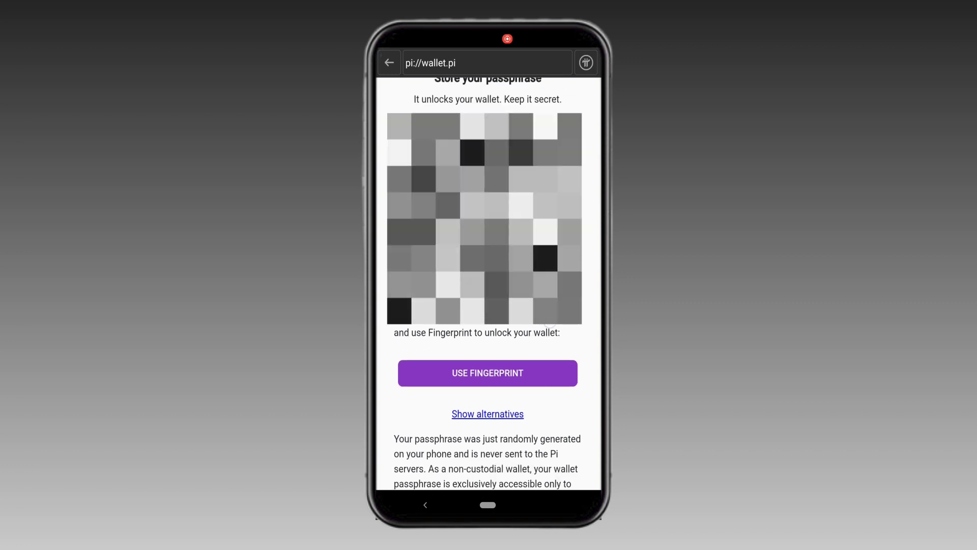
pyautogui.scroll(2, 488, 283)
pyautogui.scroll(-2, 488, 283)
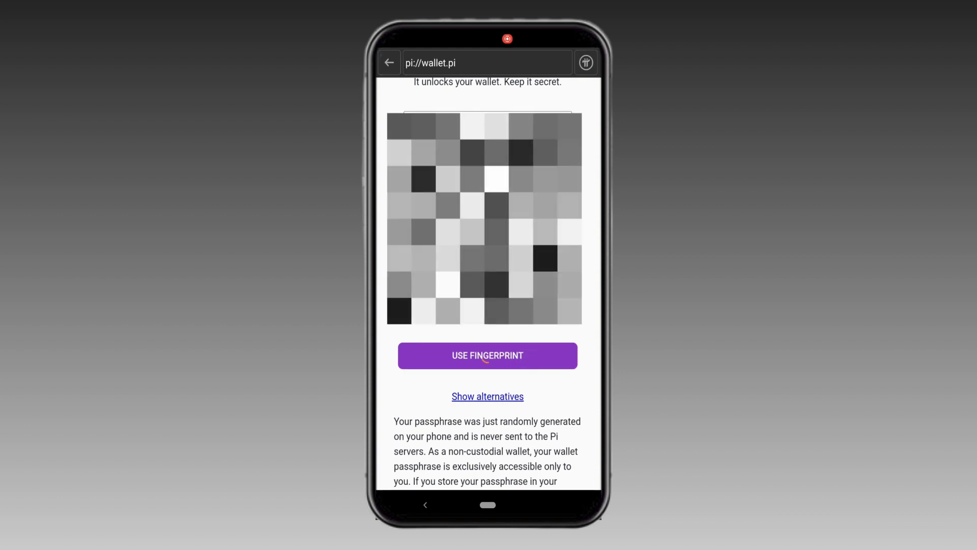
pyautogui.click(487, 354)
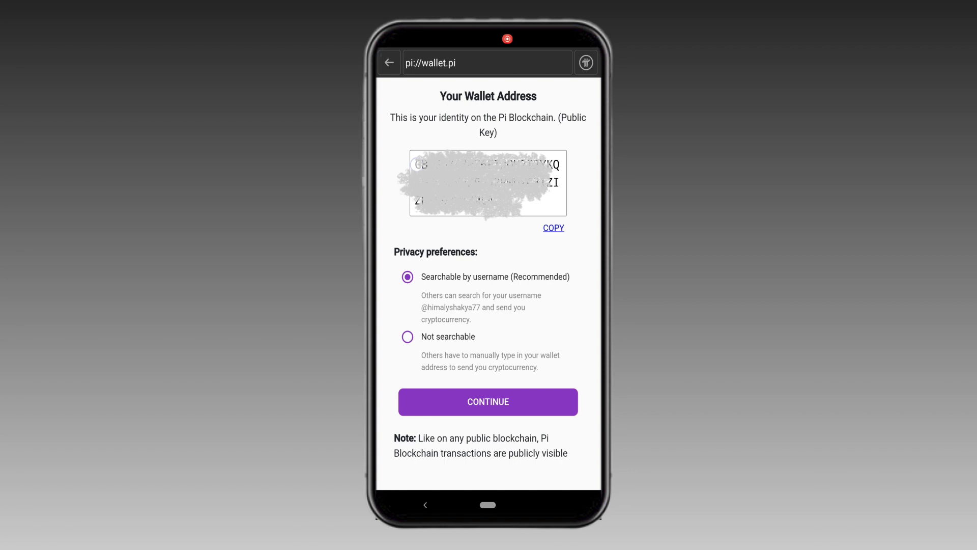
# Copy the wallet address, keep 'Searchable by username', and continue to the wallet home.
pyautogui.click(414, 163)
pyautogui.click(414, 136)
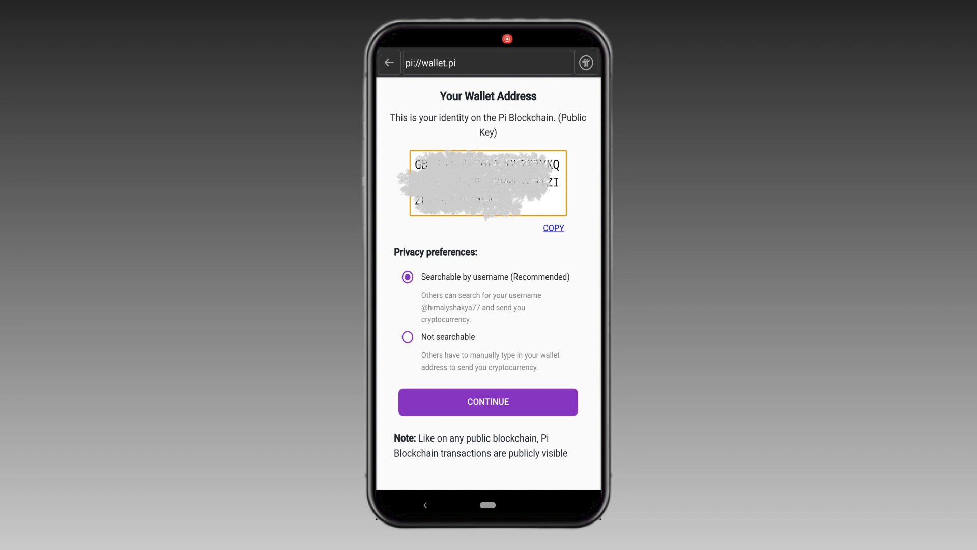
pyautogui.click(513, 405)
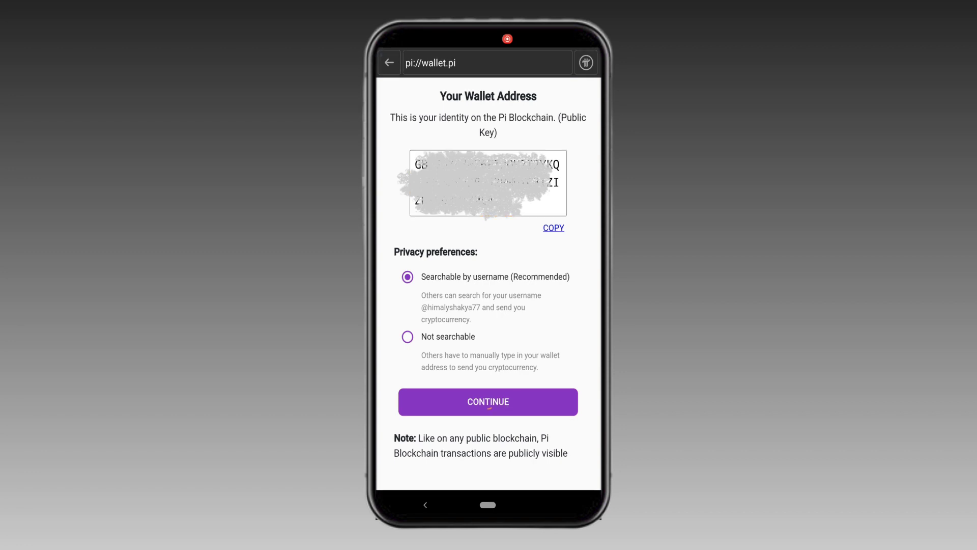
pyautogui.click(487, 401)
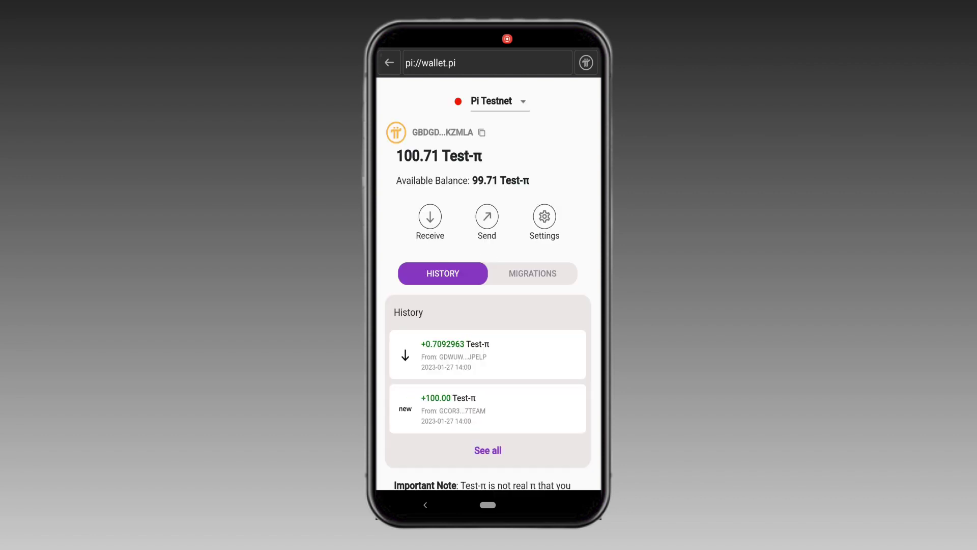
pyautogui.scroll(-2, 540, 360)
pyautogui.scroll(-1, 487, 305)
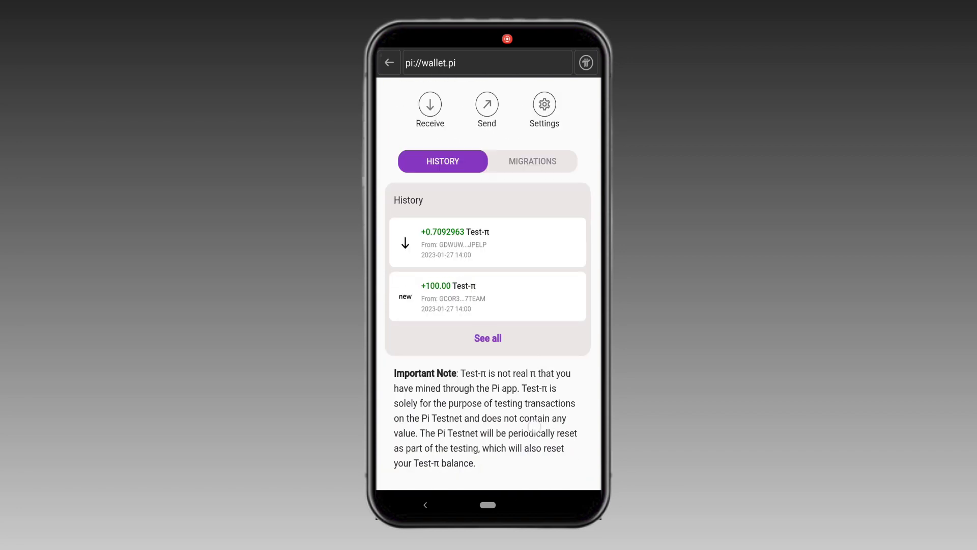